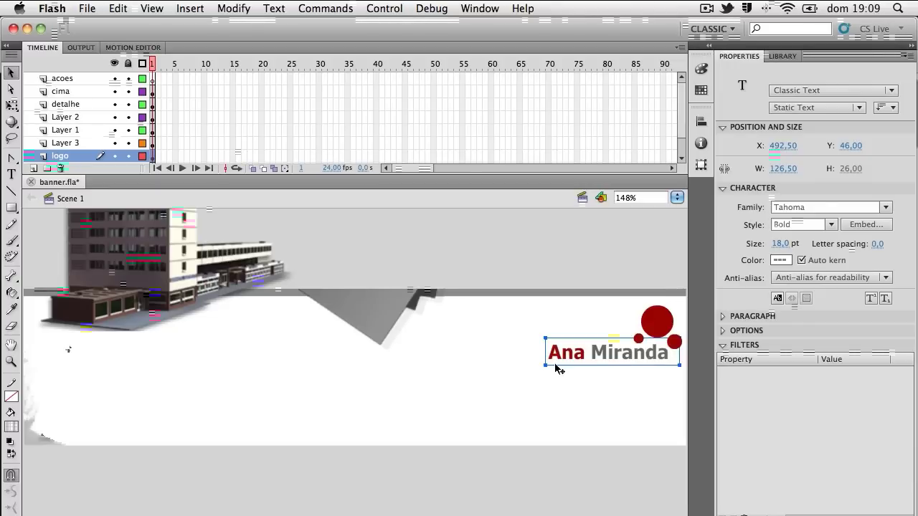
Step: Convert the selected logo text into a movie clip symbol named logoAna
{"action": "key", "text": "F8"}
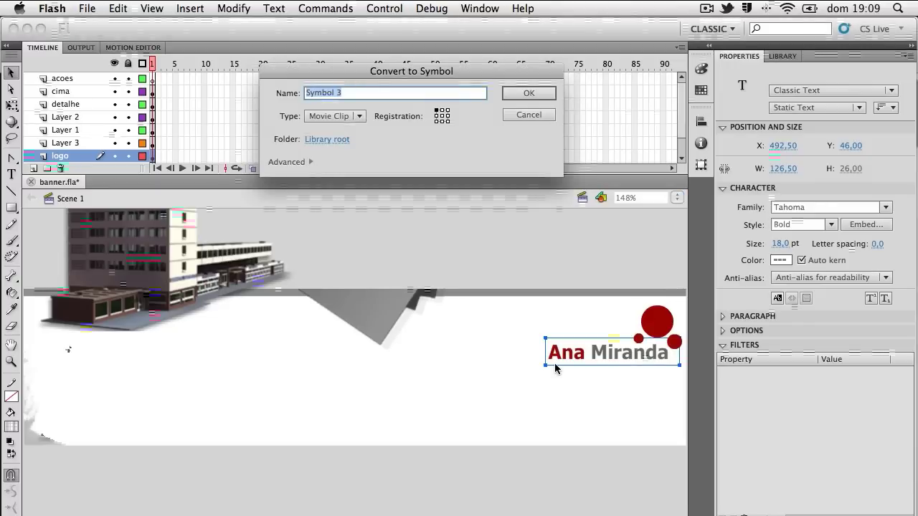
{"action": "type", "text": "logoAna"}
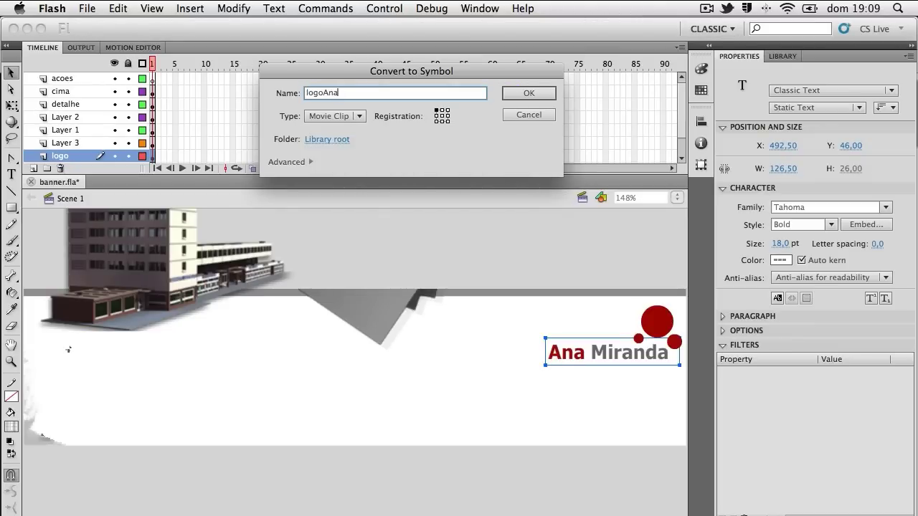
{"action": "key", "text": "Return"}
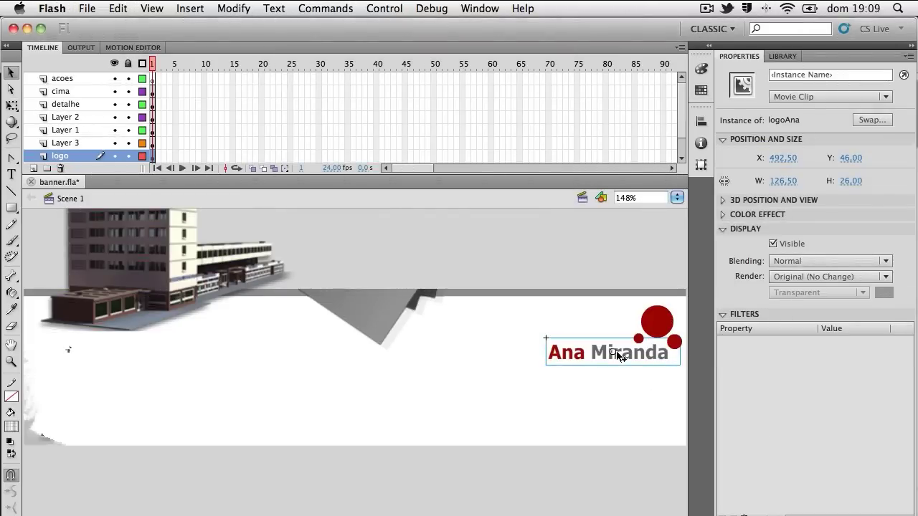
Step: Open the logoAna movie clip for editing in place and rename its layer to mask
{"action": "double_click", "coordinate": [617, 356]}
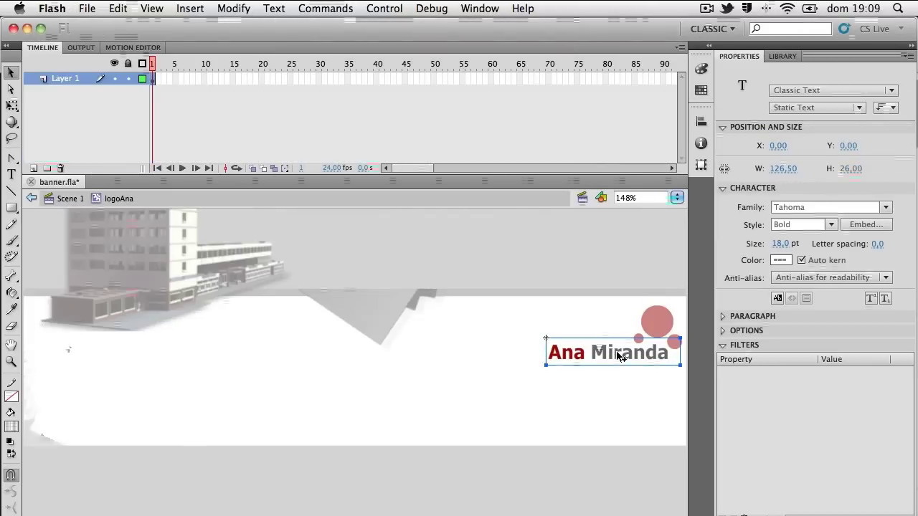
{"action": "double_click", "coordinate": [75, 80]}
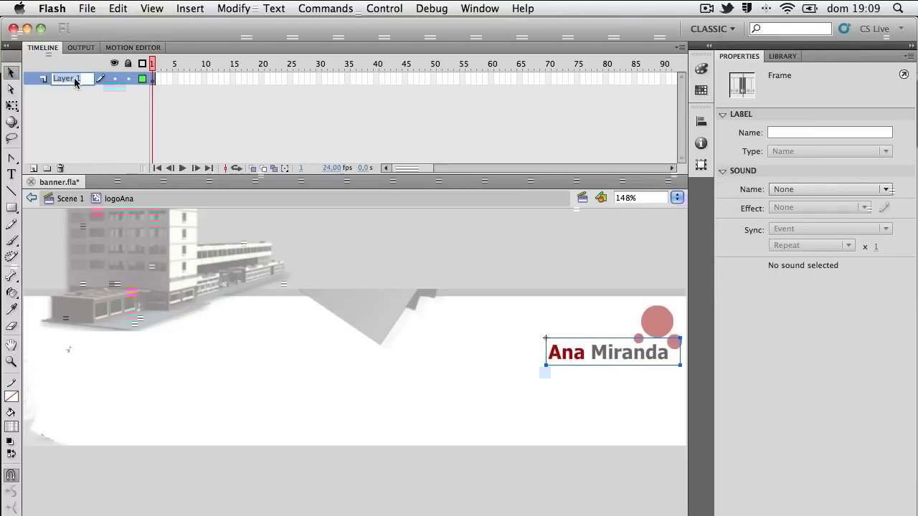
{"action": "type", "text": "mask"}
{"action": "key", "text": "Return"}
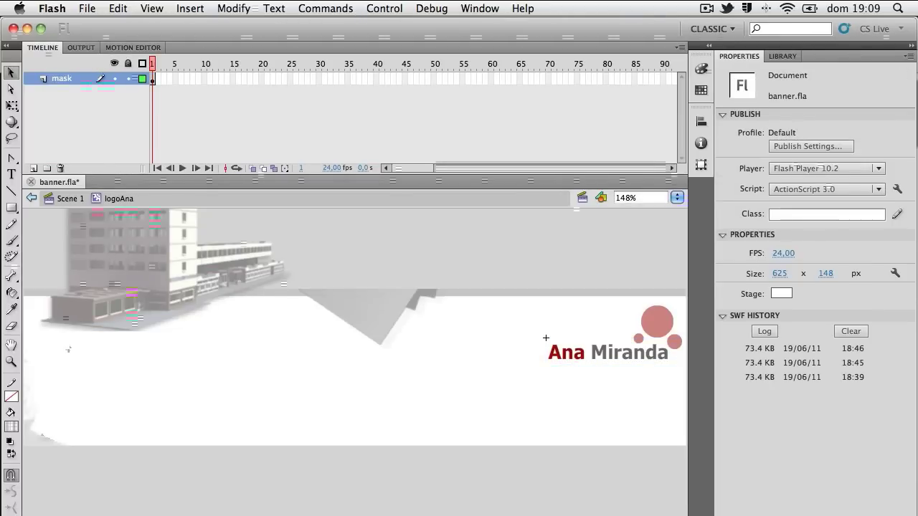
Step: Add a new layer named anima inside the logoAna clip
{"action": "left_click", "coordinate": [33, 168]}
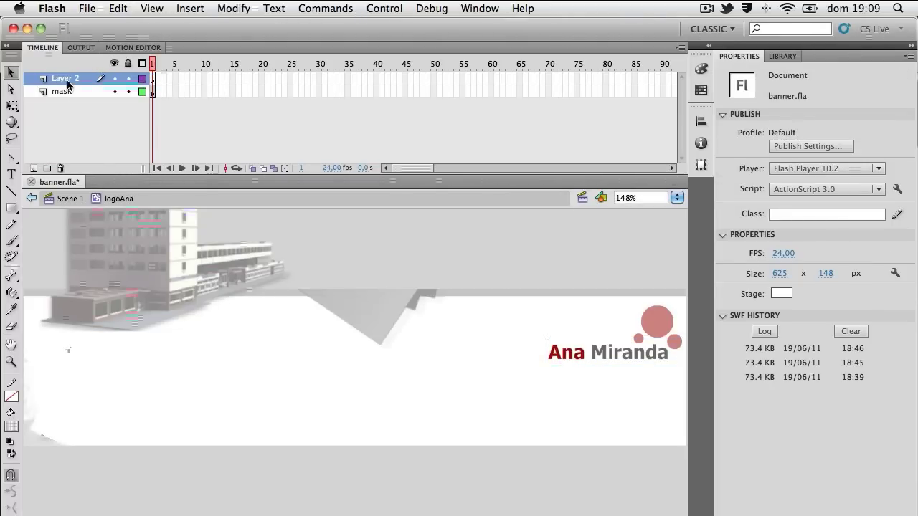
{"action": "double_click", "coordinate": [67, 80]}
{"action": "type", "text": "anima"}
{"action": "key", "text": "Return"}
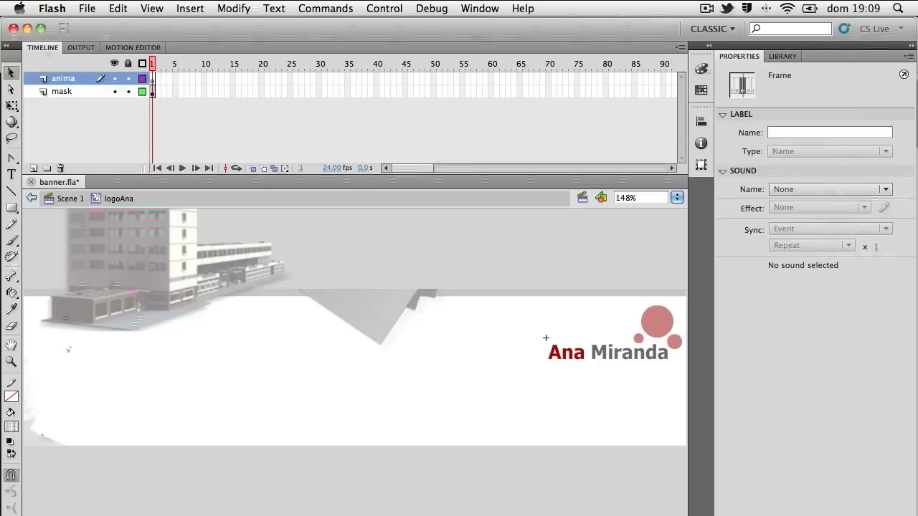
Step: Add a third layer named fundo to the logoAna clip
{"action": "left_click", "coordinate": [33, 169]}
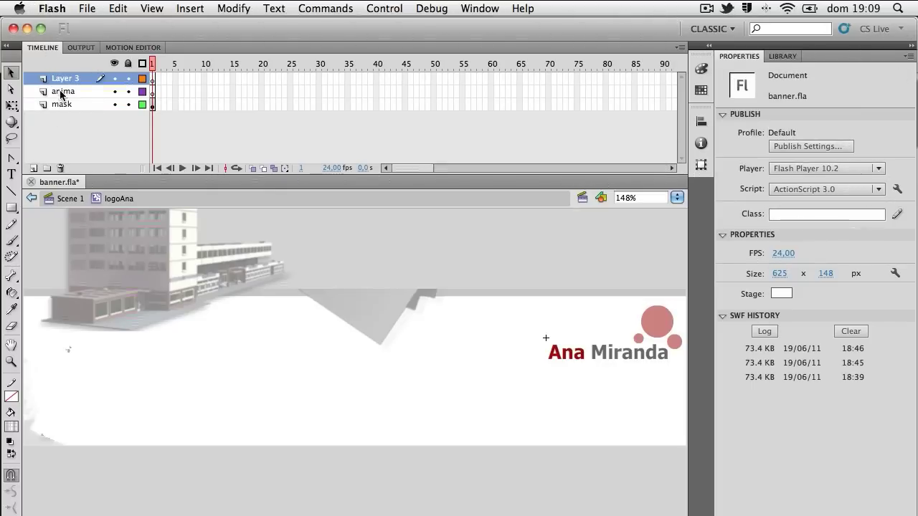
{"action": "double_click", "coordinate": [68, 80]}
{"action": "type", "text": "fundo"}
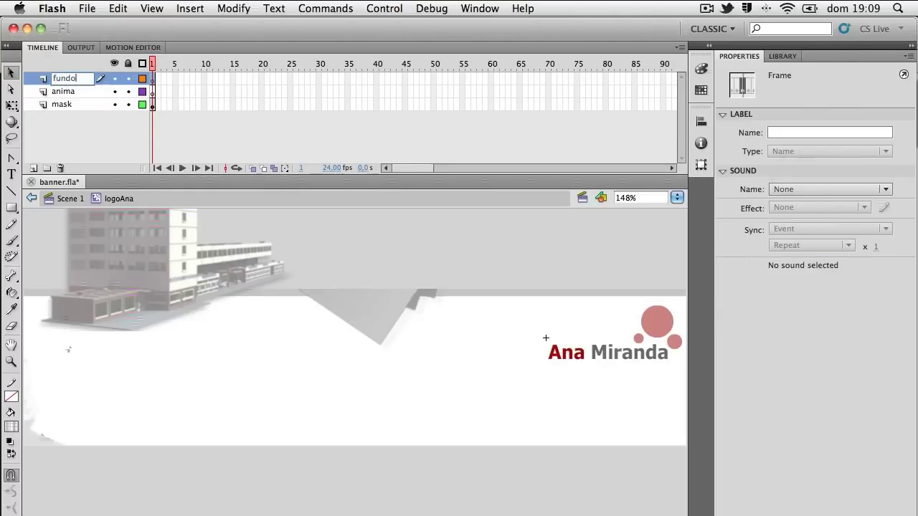
{"action": "key", "text": "Return"}
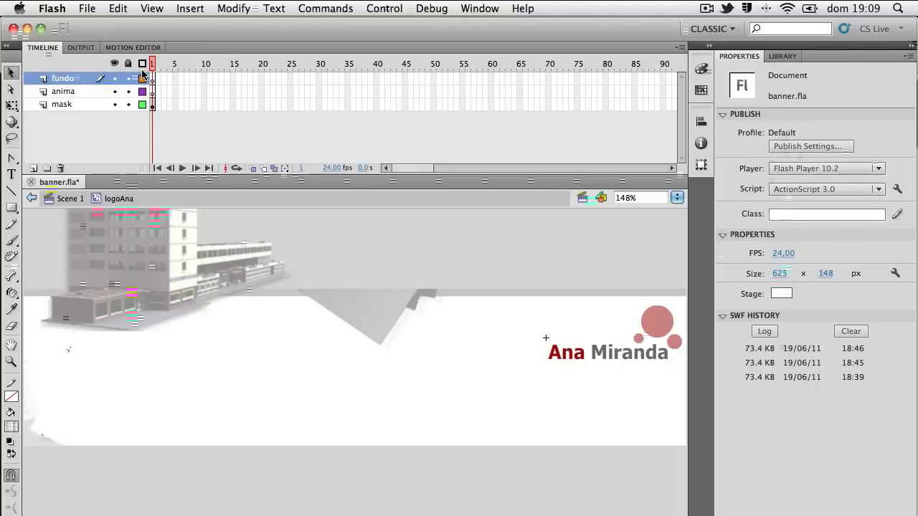
Step: Reorder the layers so mask is on top, anima in the middle and fundo underneath
{"action": "left_click_drag", "start_coordinate": [80, 79], "coordinate": [78, 108]}
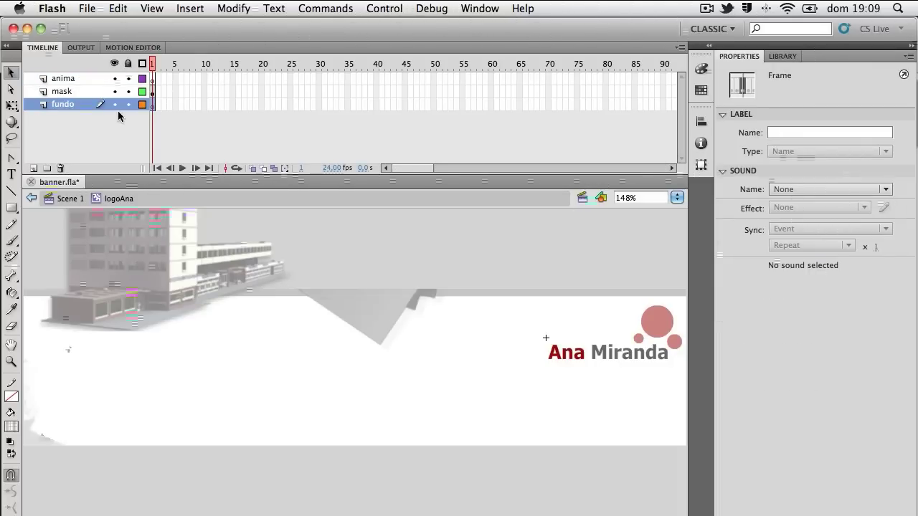
{"action": "left_click_drag", "start_coordinate": [72, 92], "coordinate": [72, 78]}
{"action": "left_click", "coordinate": [189, 120]}
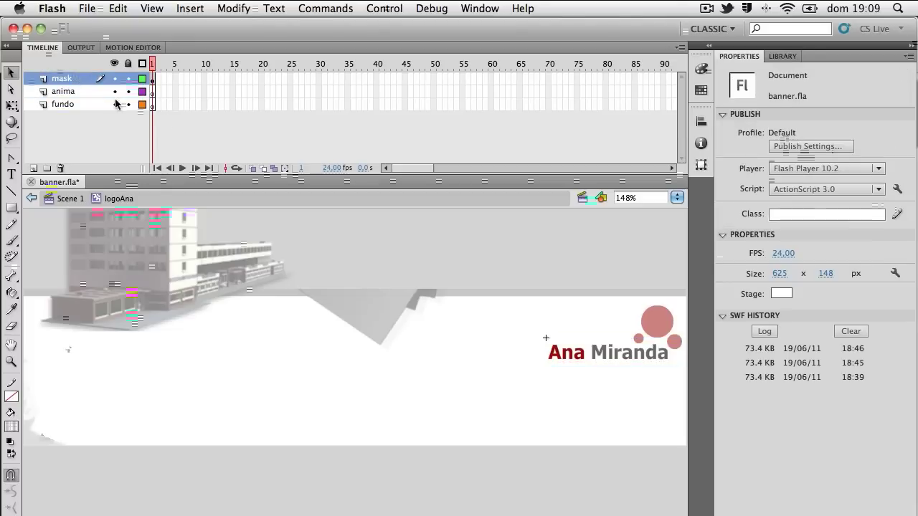
Step: Copy the logo text from the mask layer, paste it in place on the fundo layer, and check both copies by toggling layer visibility
{"action": "left_click", "coordinate": [153, 78]}
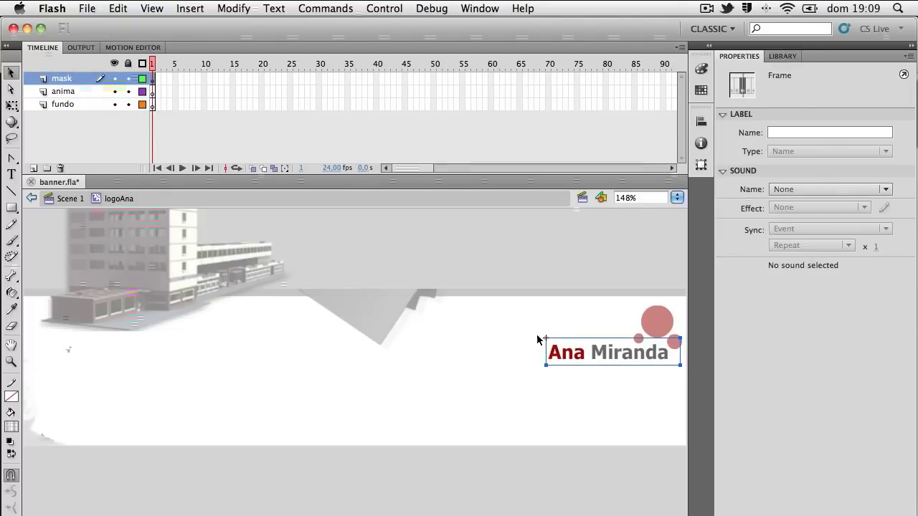
{"action": "left_click", "coordinate": [588, 401]}
{"action": "left_click", "coordinate": [594, 335]}
{"action": "left_click", "coordinate": [595, 352]}
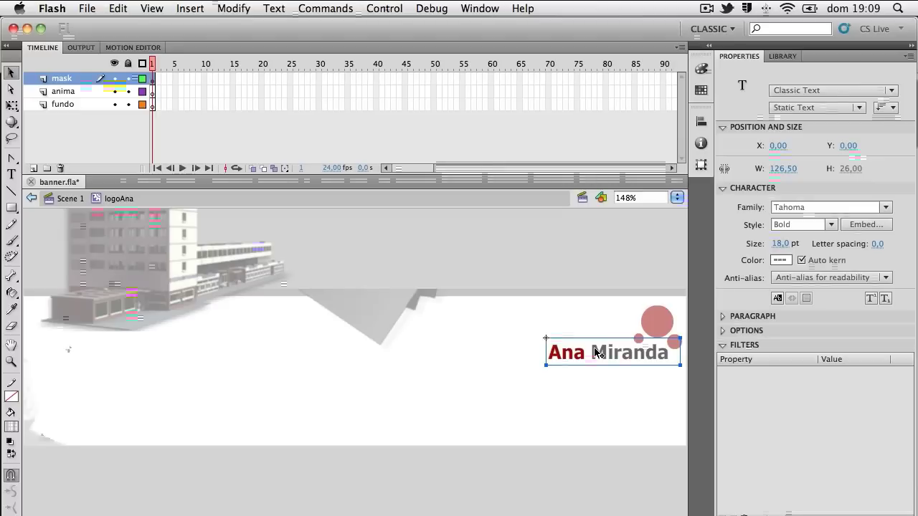
{"action": "left_click", "coordinate": [150, 106]}
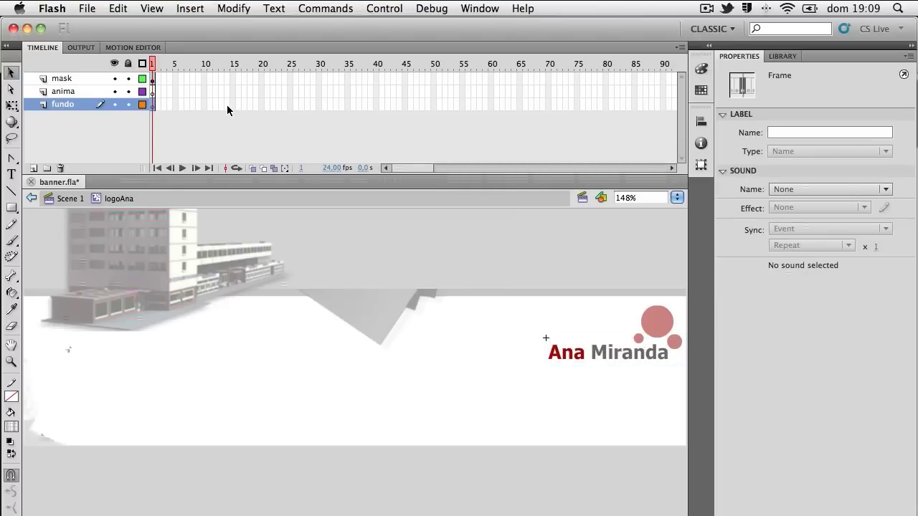
{"action": "key", "text": "super+a"}
{"action": "left_click", "coordinate": [565, 266]}
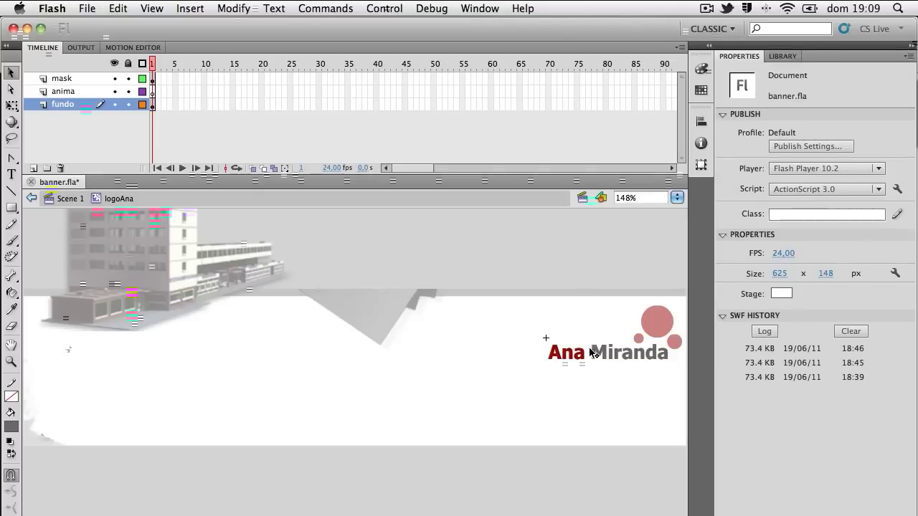
{"action": "left_click", "coordinate": [78, 78]}
{"action": "left_click", "coordinate": [115, 78]}
{"action": "left_click", "coordinate": [115, 104]}
{"action": "left_click", "coordinate": [115, 79]}
{"action": "left_click", "coordinate": [624, 353]}
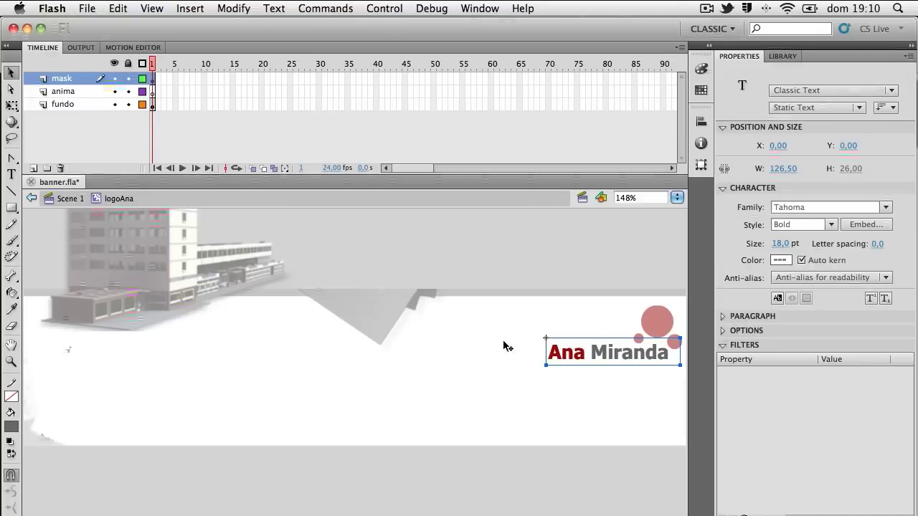
Step: Draw a narrow vertical grey rectangle about 14 × 152 px on the anima layer, just before the logo text
{"action": "left_click", "coordinate": [156, 96]}
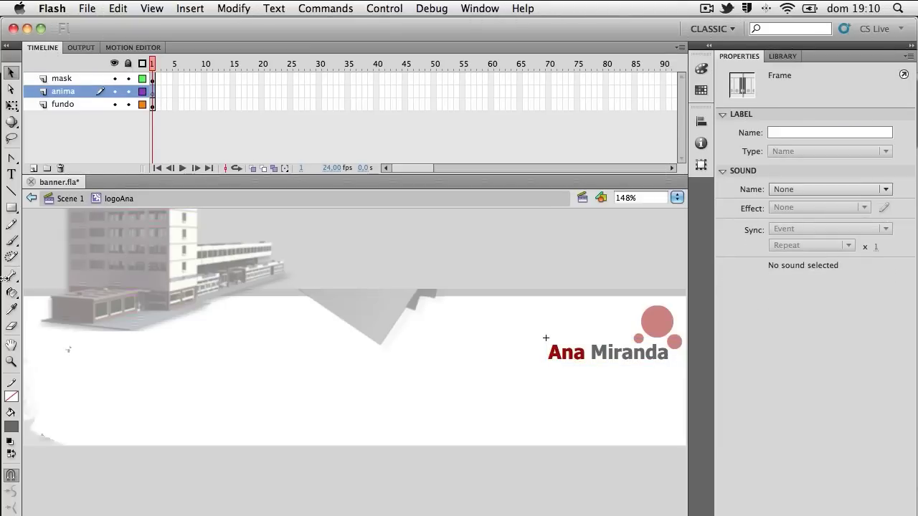
{"action": "left_click", "coordinate": [12, 209]}
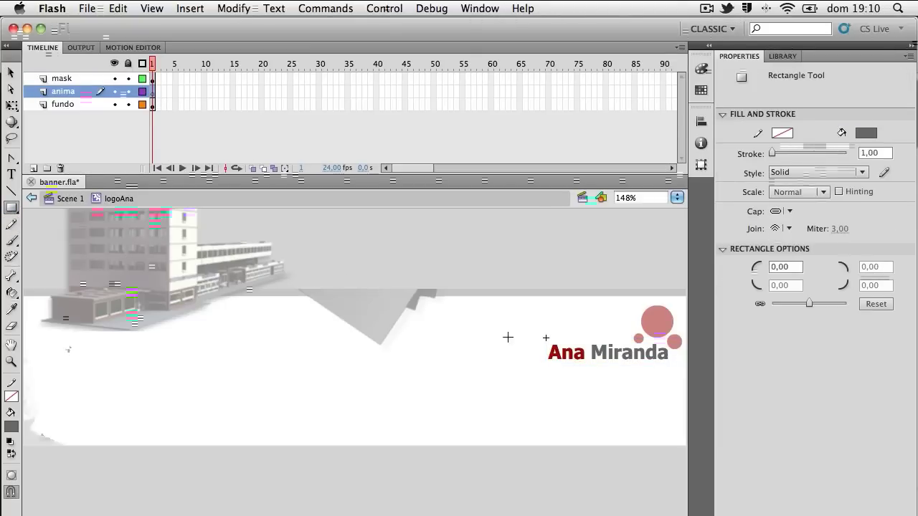
{"action": "left_click_drag", "start_coordinate": [503, 293], "coordinate": [518, 454]}
{"action": "left_click", "coordinate": [11, 72]}
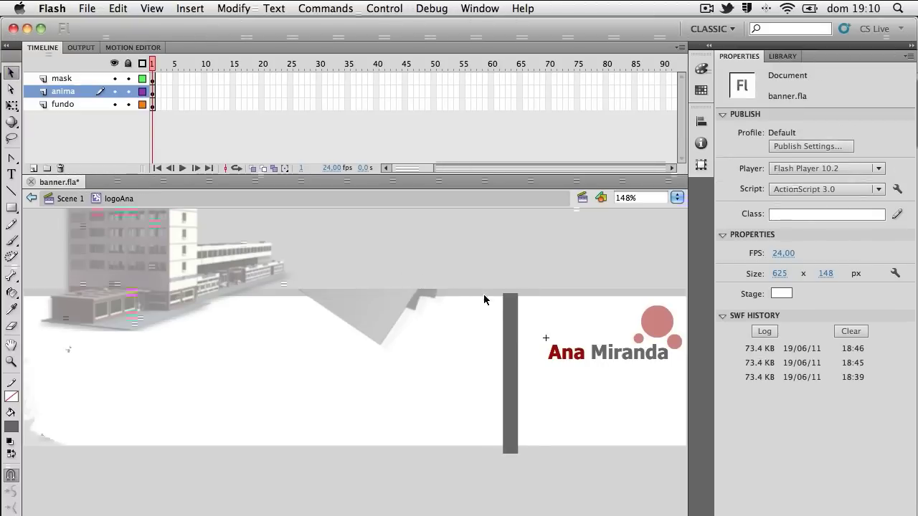
Step: Shrink and rotate the grey rectangle into a thin diagonal bar about 35 × 57 px at the start of the logo text
{"action": "left_click", "coordinate": [505, 304]}
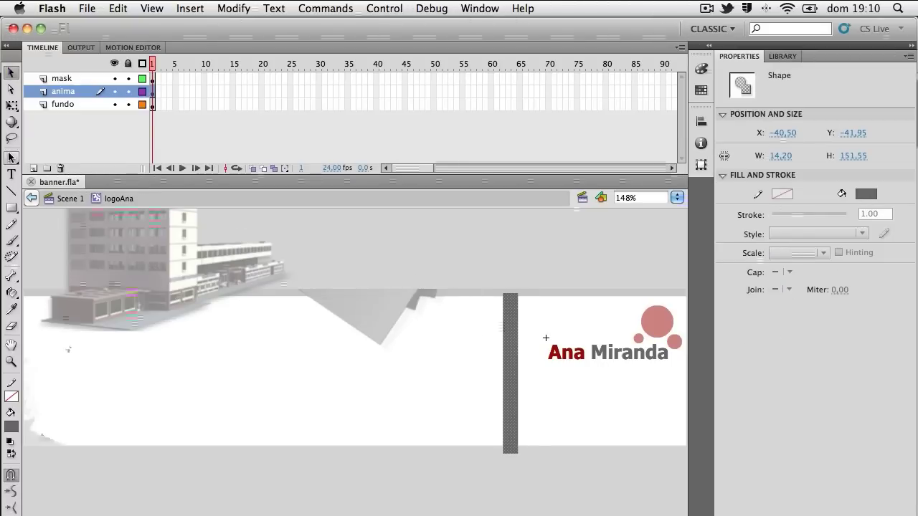
{"action": "left_click", "coordinate": [11, 105]}
{"action": "mouse_move", "coordinate": [519, 288]}
{"action": "left_mouse_down"}
{"action": "mouse_move", "coordinate": [561, 296]}
{"action": "mouse_move", "coordinate": [502, 394]}
{"action": "mouse_move", "coordinate": [523, 350]}
{"action": "mouse_move", "coordinate": [545, 332]}
{"action": "mouse_move", "coordinate": [535, 338]}
{"action": "mouse_move", "coordinate": [541, 342]}
{"action": "left_mouse_up"}
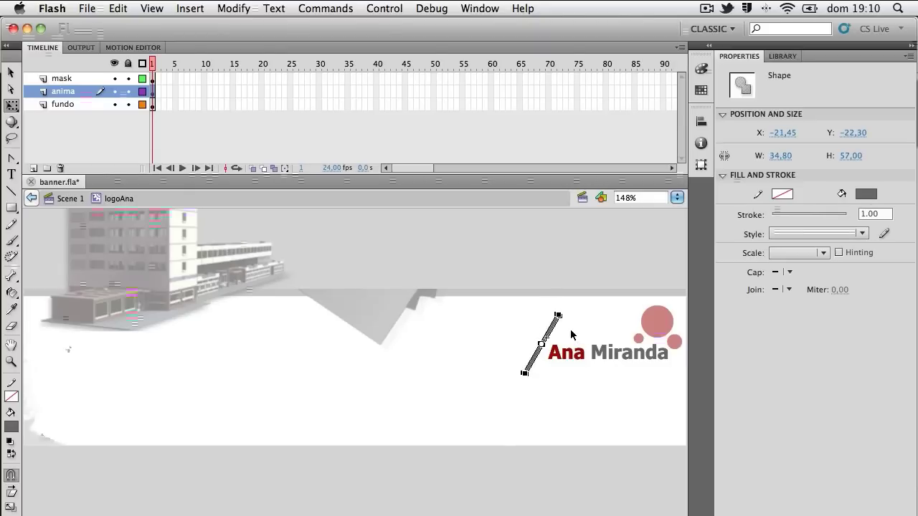
{"action": "key", "text": "super+equal"}
{"action": "key", "text": "super+equal"}
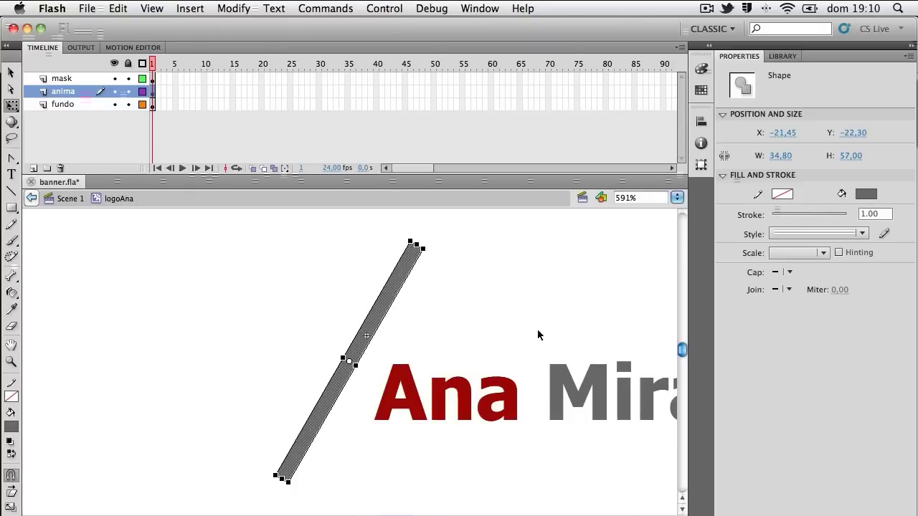
{"action": "left_click", "coordinate": [11, 72]}
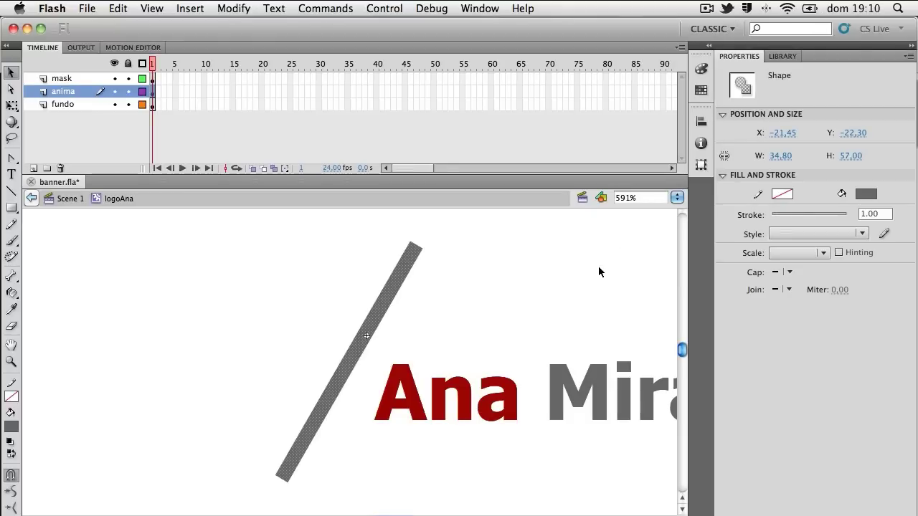
Step: Fill the diagonal bar with a radial gradient and move it slightly towards the text, to about X -17
{"action": "key", "text": "super+minus"}
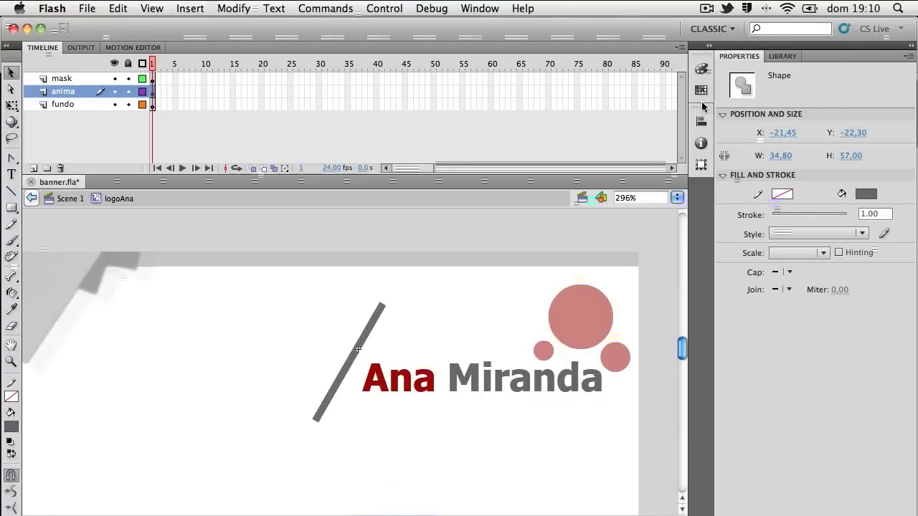
{"action": "left_click", "coordinate": [696, 45]}
{"action": "left_click", "coordinate": [699, 76]}
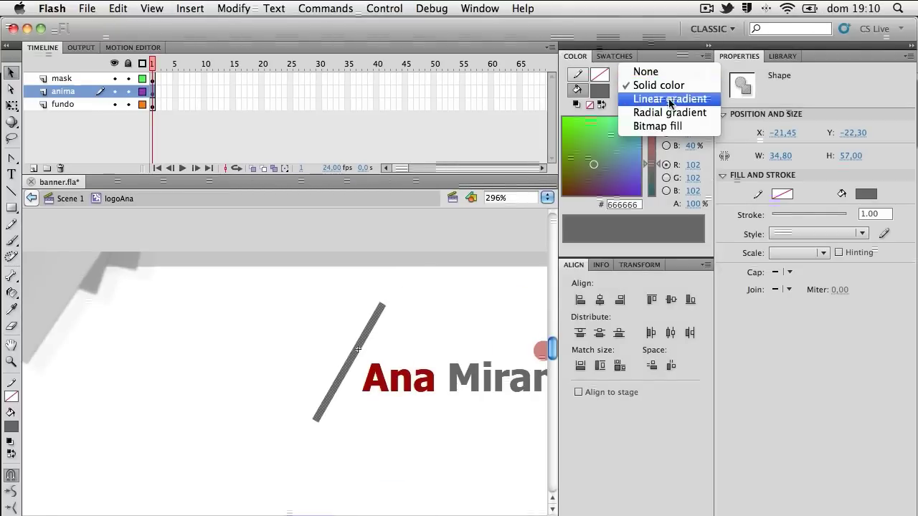
{"action": "left_click", "coordinate": [667, 112]}
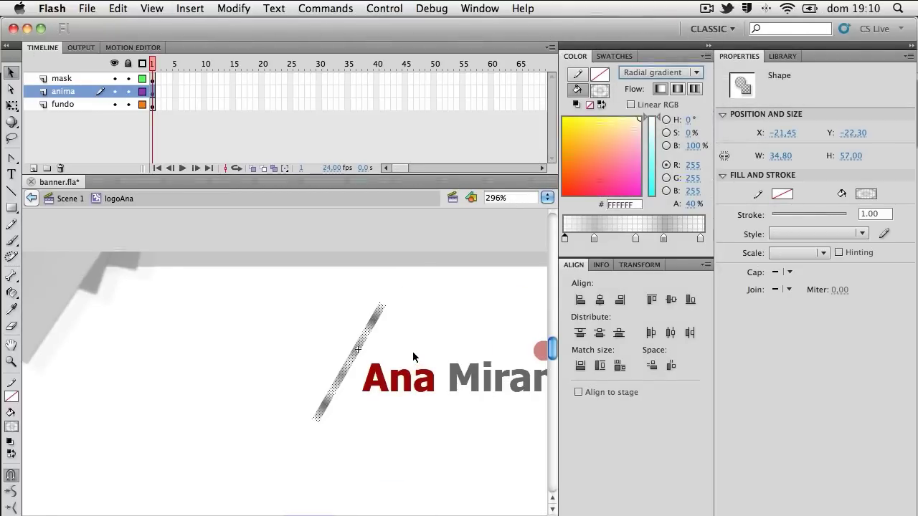
{"action": "mouse_move", "coordinate": [373, 327]}
{"action": "left_mouse_down"}
{"action": "mouse_move", "coordinate": [383, 309]}
{"action": "mouse_move", "coordinate": [395, 331]}
{"action": "mouse_move", "coordinate": [383, 326]}
{"action": "left_mouse_up"}
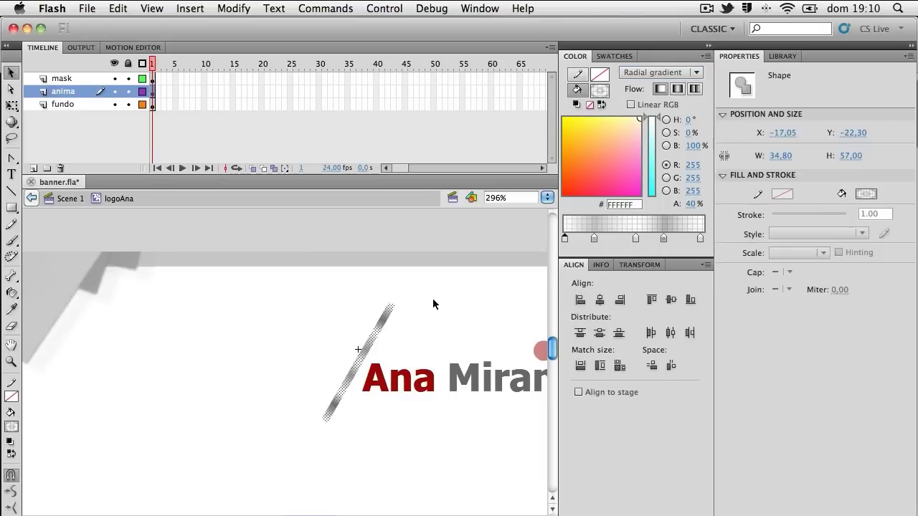
Step: Try a linear gradient fill on the diagonal bar and switch it back to radial
{"action": "left_click", "coordinate": [695, 74]}
{"action": "left_click", "coordinate": [671, 94]}
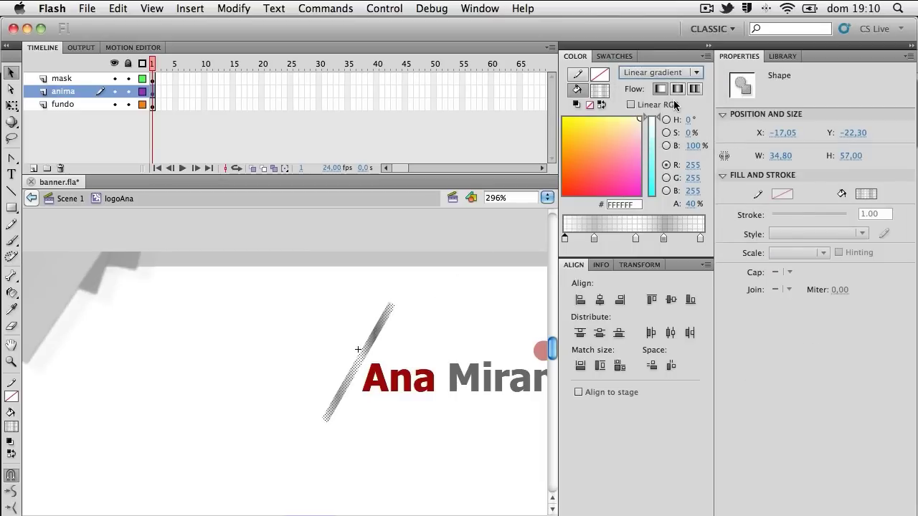
{"action": "left_click", "coordinate": [696, 72]}
{"action": "left_click", "coordinate": [677, 110]}
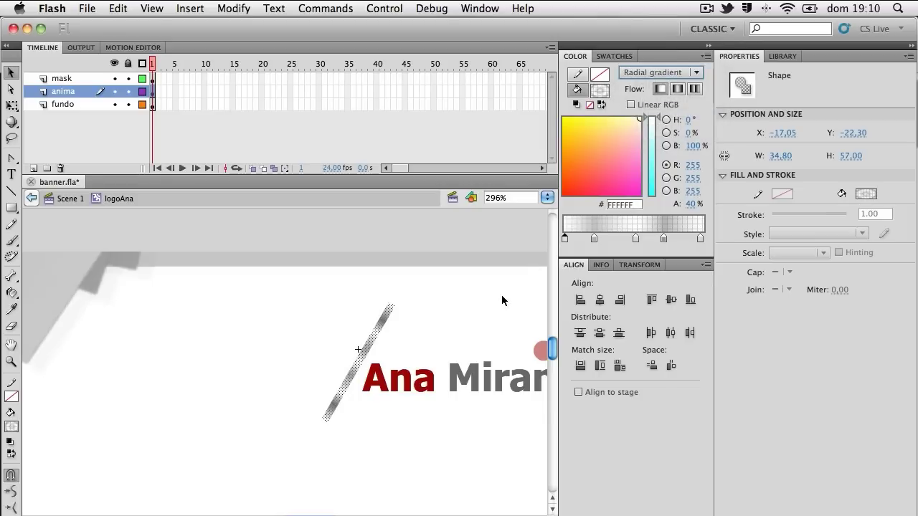
Step: Create a motion tween on the anima layer's first frame, accepting conversion of the diagonal bar to a symbol
{"action": "key", "text": "super+minus"}
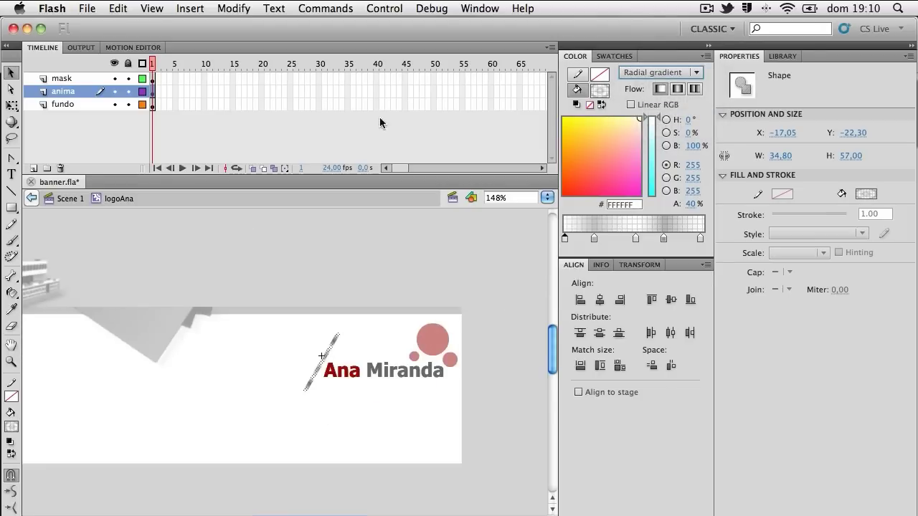
{"action": "left_click", "coordinate": [707, 46]}
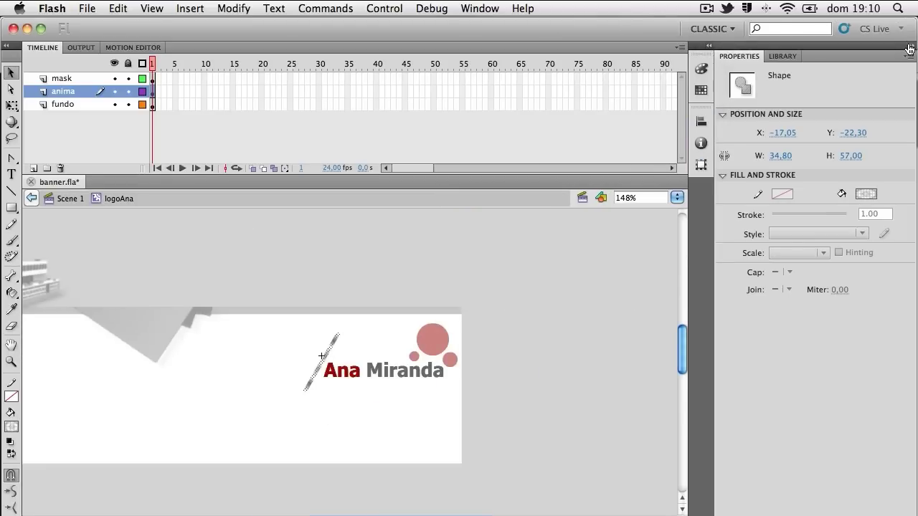
{"action": "right_click", "coordinate": [152, 97]}
{"action": "left_click", "coordinate": [208, 102]}
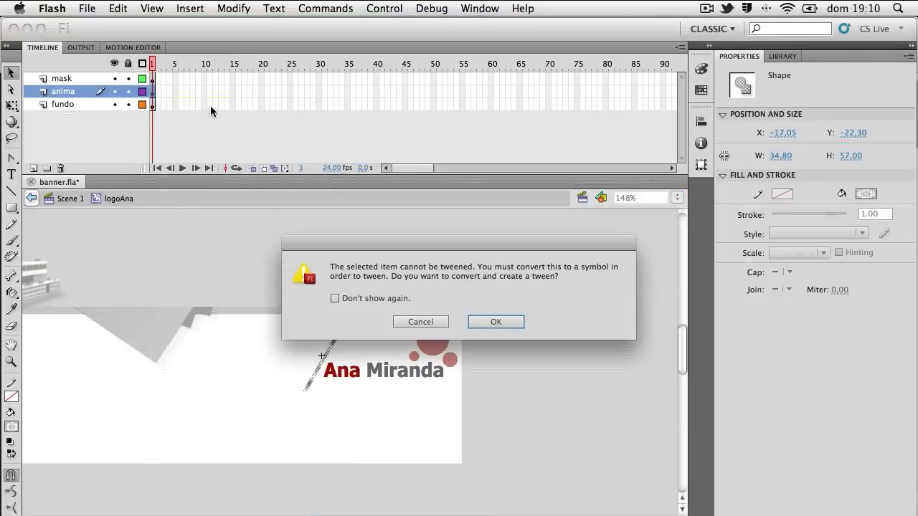
{"action": "left_click", "coordinate": [503, 322]}
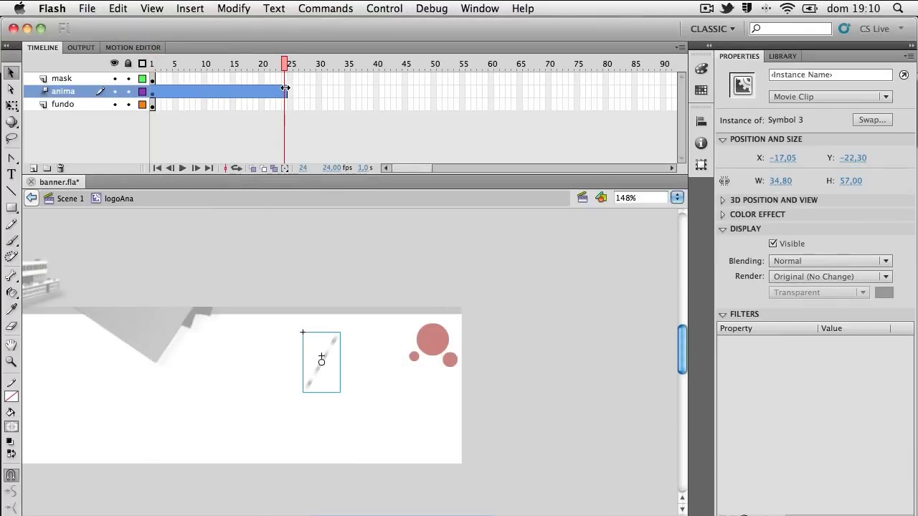
Step: Extend the anima tween and the mask and fundo layers to frame 40
{"action": "left_click_drag", "start_coordinate": [286, 90], "coordinate": [375, 90]}
{"action": "left_click", "coordinate": [375, 78]}
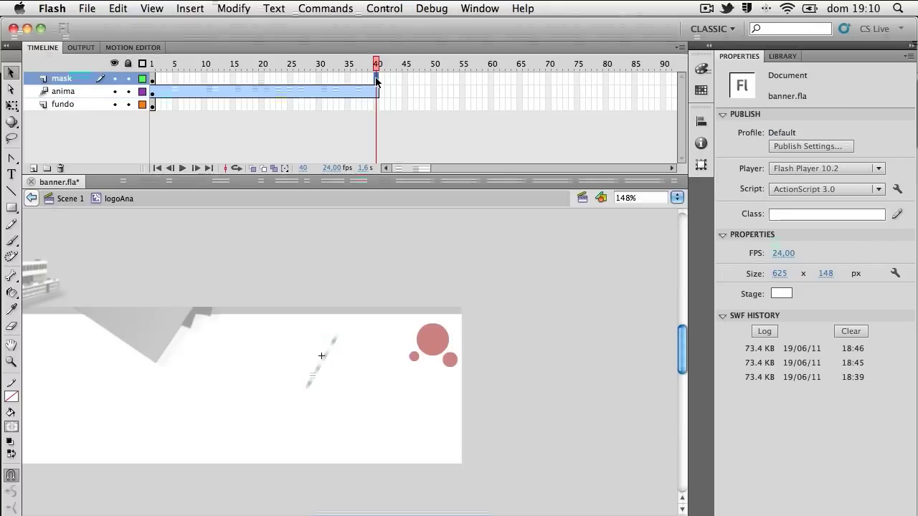
{"action": "left_click", "coordinate": [376, 79]}
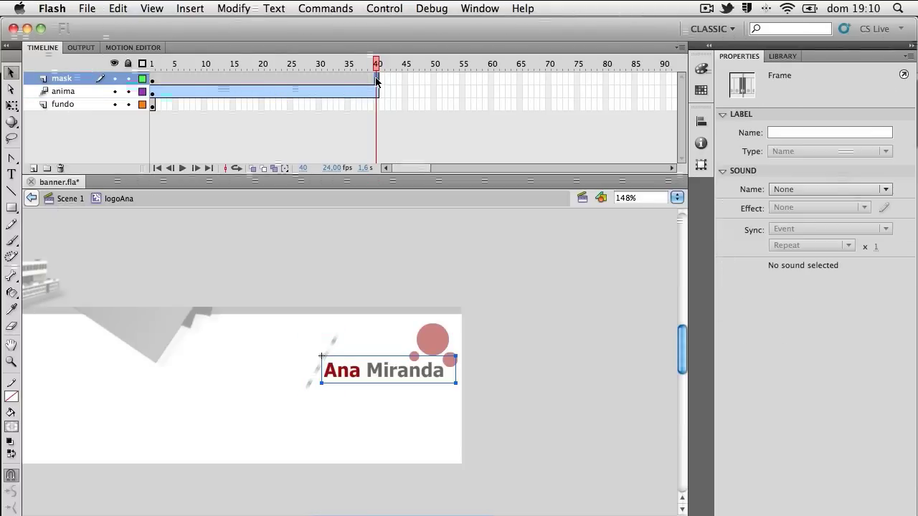
{"action": "left_click", "coordinate": [403, 104]}
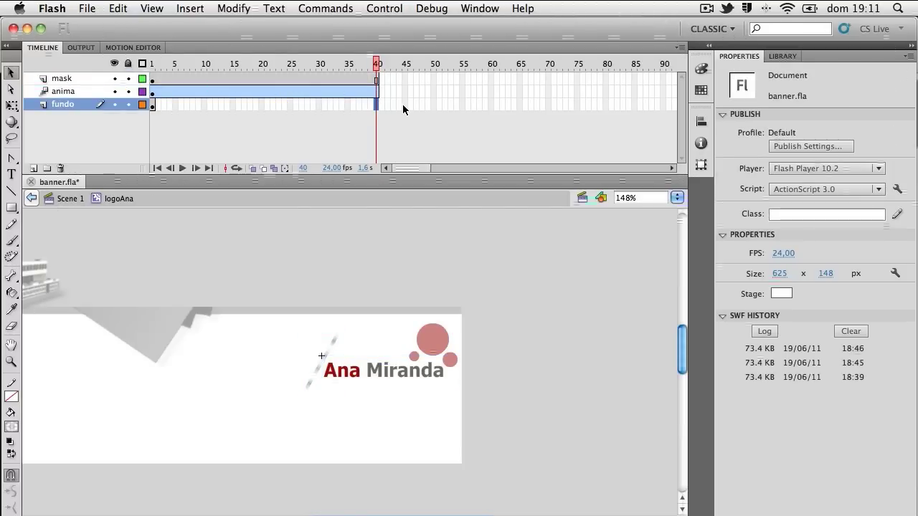
{"action": "left_click", "coordinate": [402, 104]}
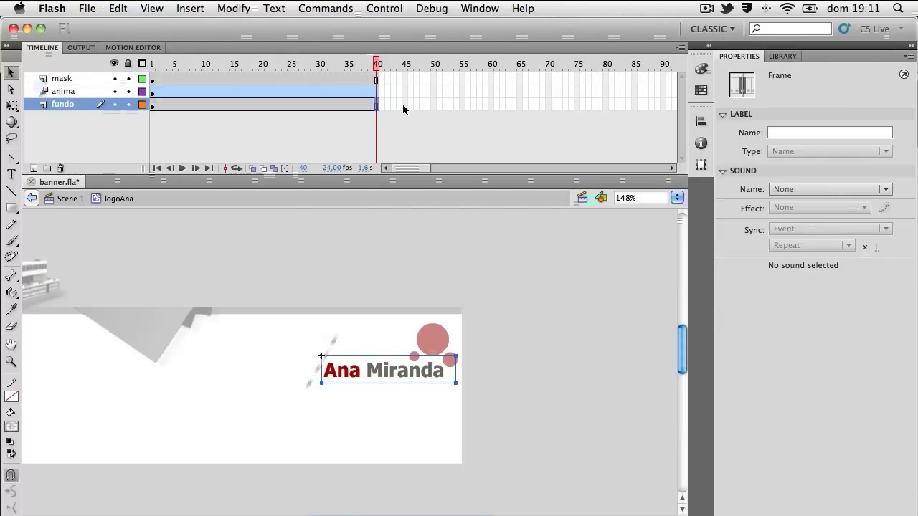
Step: At frame 40 of the anima layer, move the diagonal bar past the end of the logo text, to about X 109, Y -2.5
{"action": "left_click", "coordinate": [154, 92]}
{"action": "left_click_drag", "start_coordinate": [153, 64], "coordinate": [376, 76]}
{"action": "left_click", "coordinate": [362, 349]}
{"action": "mouse_move", "coordinate": [362, 349]}
{"action": "left_mouse_down"}
{"action": "mouse_move", "coordinate": [463, 365]}
{"action": "mouse_move", "coordinate": [457, 360]}
{"action": "left_mouse_up"}
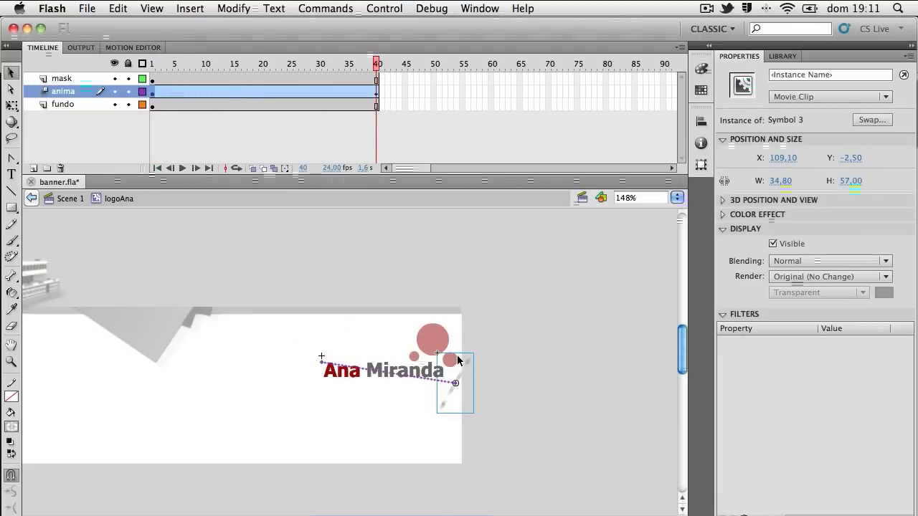
Step: Scrub through the bar's sweep and turn the mask layer into a mask over the anima layer
{"action": "left_click_drag", "start_coordinate": [376, 64], "coordinate": [324, 66]}
{"action": "left_click_drag", "start_coordinate": [378, 92], "coordinate": [227, 93]}
{"action": "left_click", "coordinate": [75, 81]}
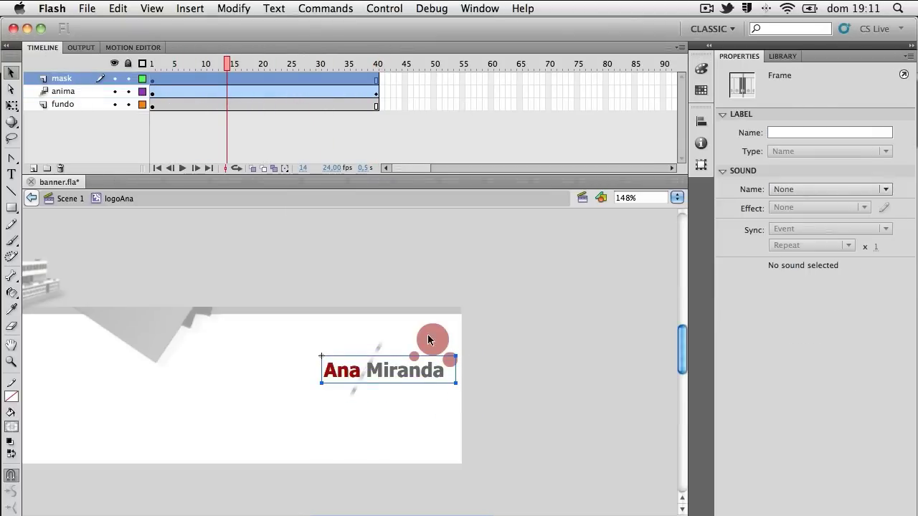
{"action": "right_click", "coordinate": [70, 79]}
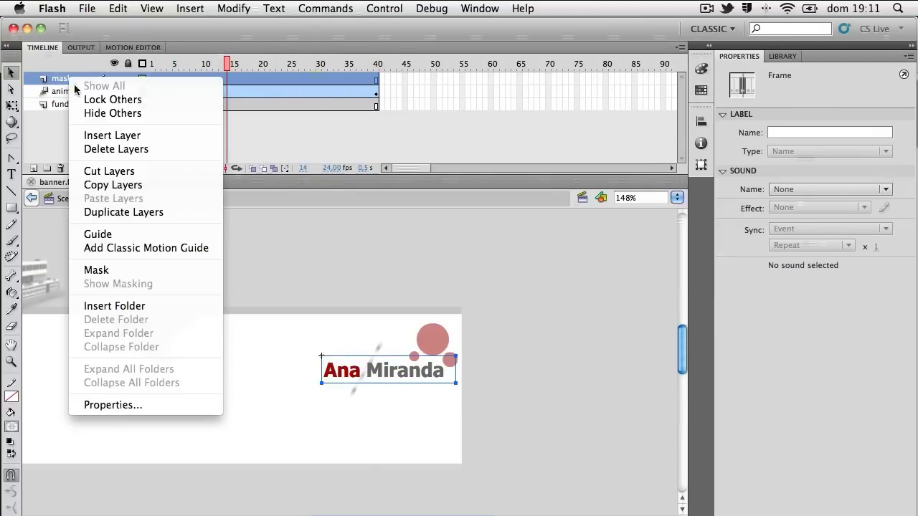
{"action": "left_click", "coordinate": [116, 271]}
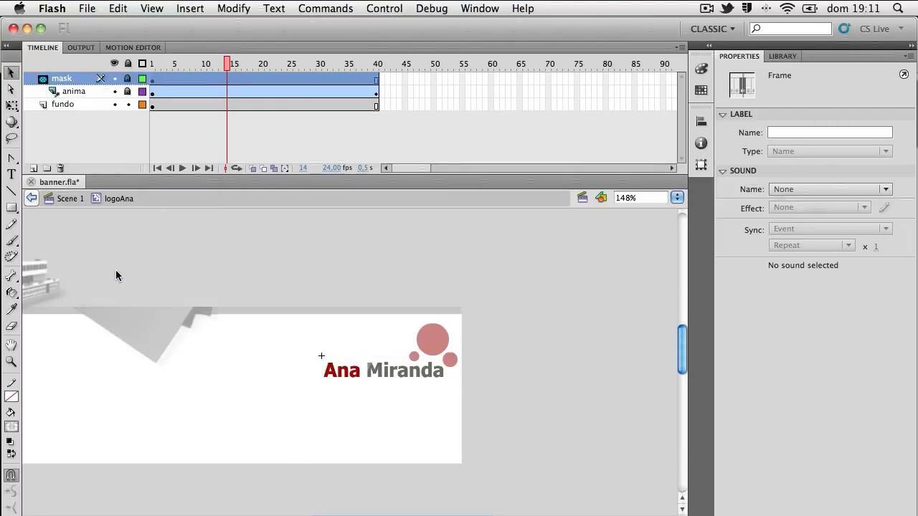
Step: Test the movie from inside logoAna, return to Scene 1 and test the banner again to check the masked light sweep
{"action": "key", "text": "super+Return"}
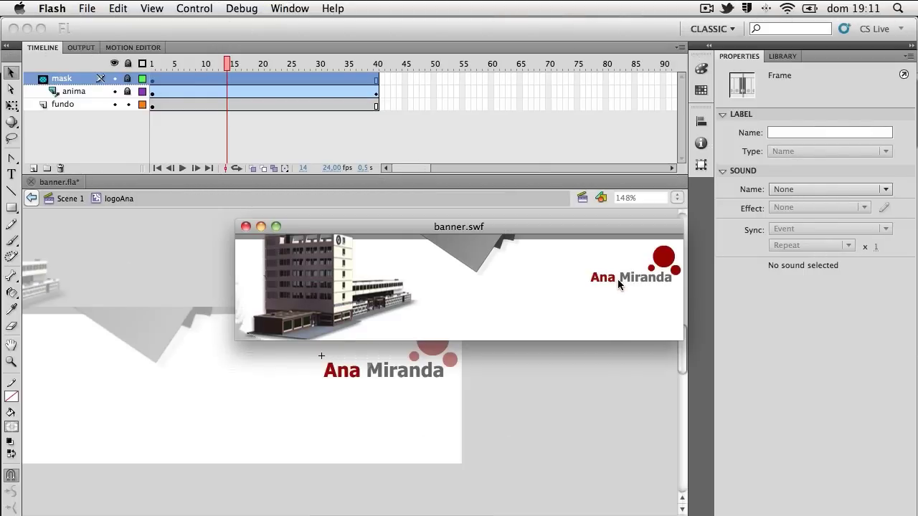
{"action": "left_click", "coordinate": [246, 227]}
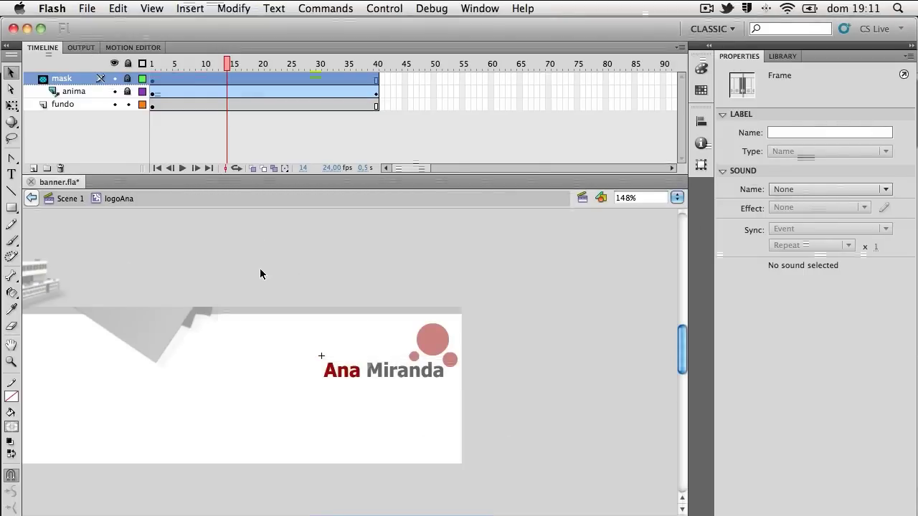
{"action": "left_click", "coordinate": [63, 203]}
{"action": "key", "text": "super+minus"}
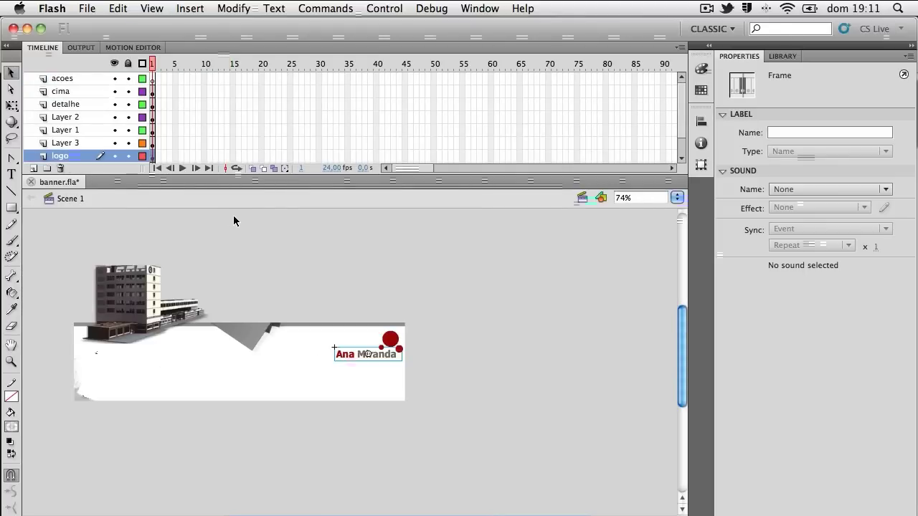
{"action": "left_click", "coordinate": [351, 355]}
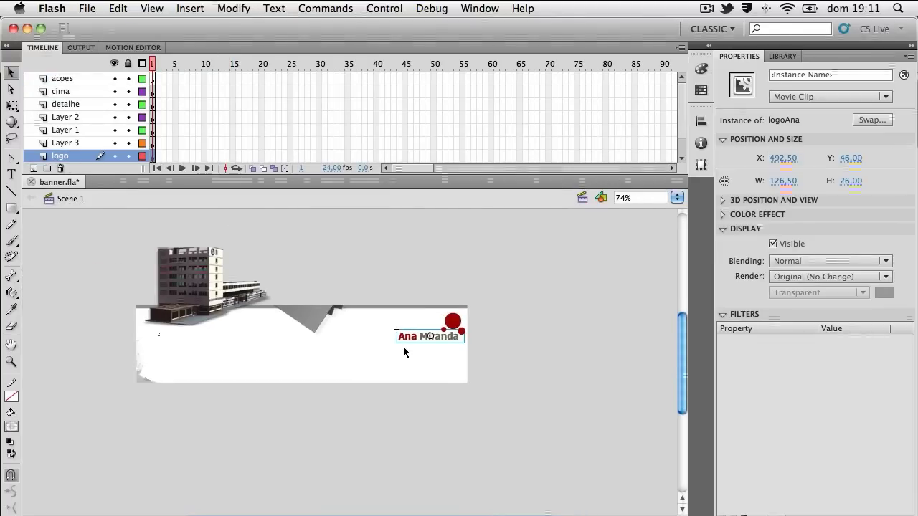
{"action": "key", "text": "super+equal"}
{"action": "left_click_drag", "start_coordinate": [232, 359], "coordinate": [433, 324]}
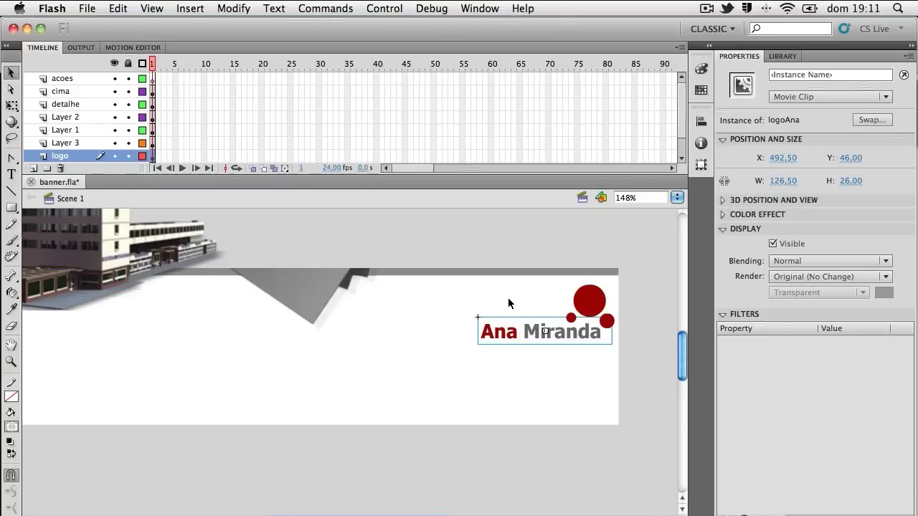
{"action": "key", "text": "super+Return"}
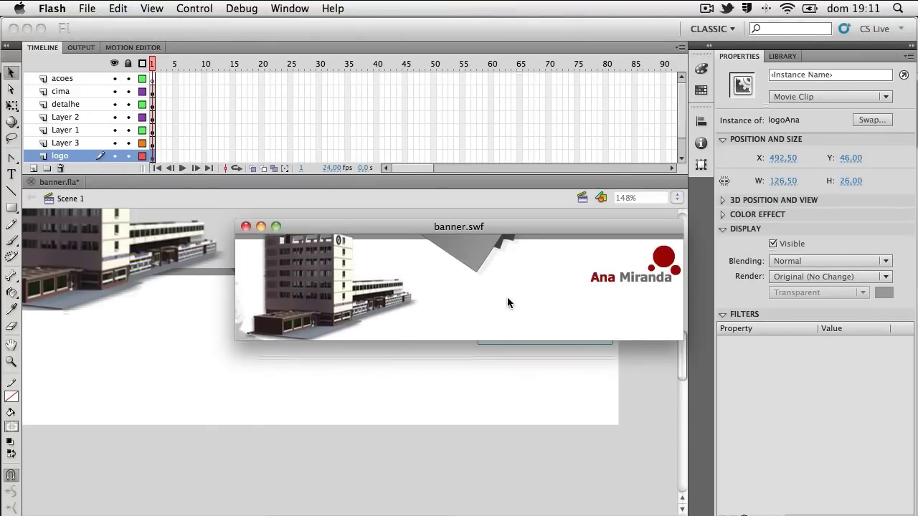
{"action": "left_click", "coordinate": [245, 227]}
Step: Reopen the logoAna clip and extend the fundo layer to frame 114 to add a pause after the sweep
{"action": "double_click", "coordinate": [538, 333]}
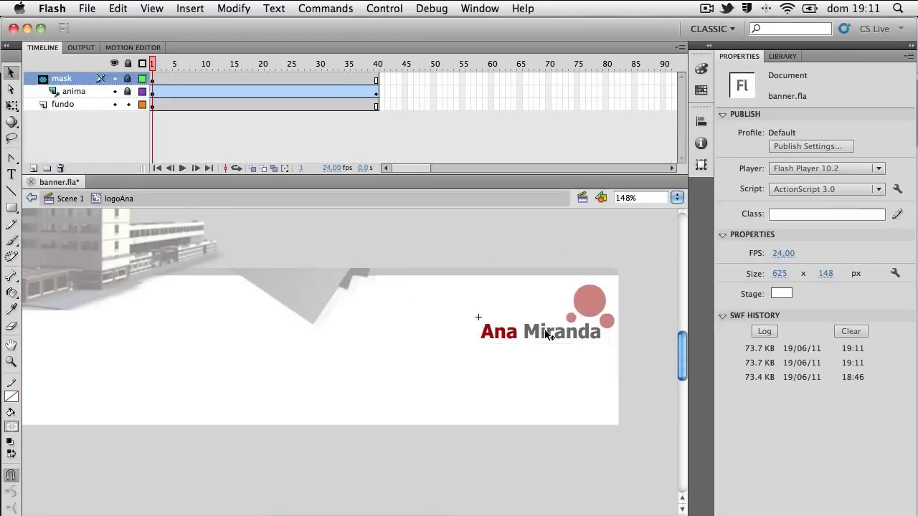
{"action": "left_click", "coordinate": [372, 106]}
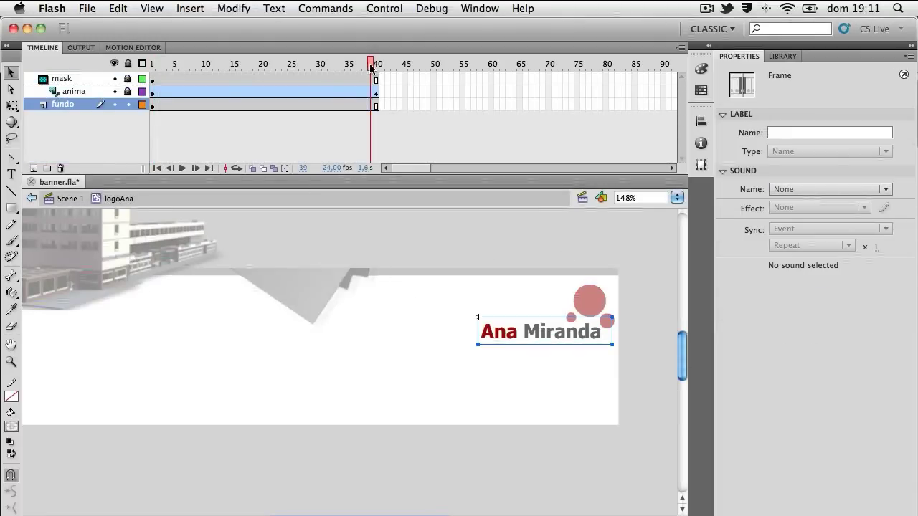
{"action": "key", "text": "Return"}
{"action": "left_click", "coordinate": [330, 66]}
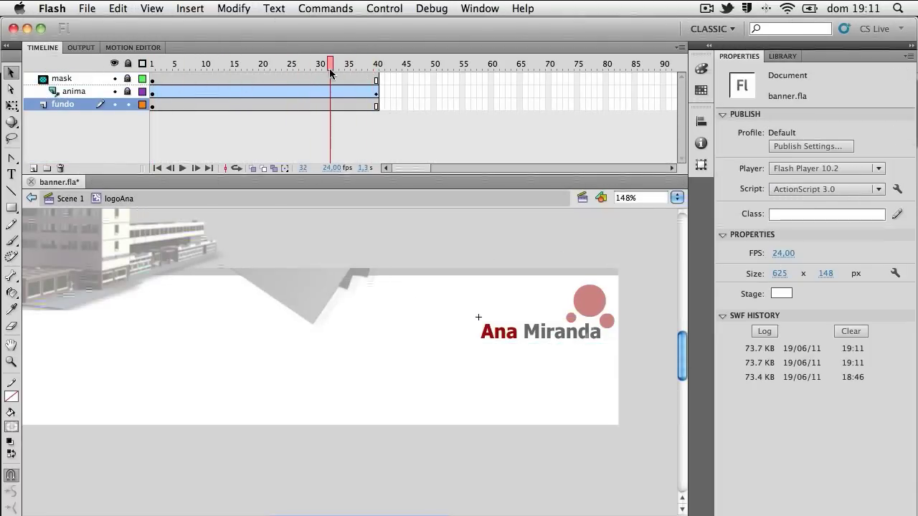
{"action": "left_click_drag", "start_coordinate": [423, 168], "coordinate": [427, 171]}
{"action": "left_click", "coordinate": [618, 106]}
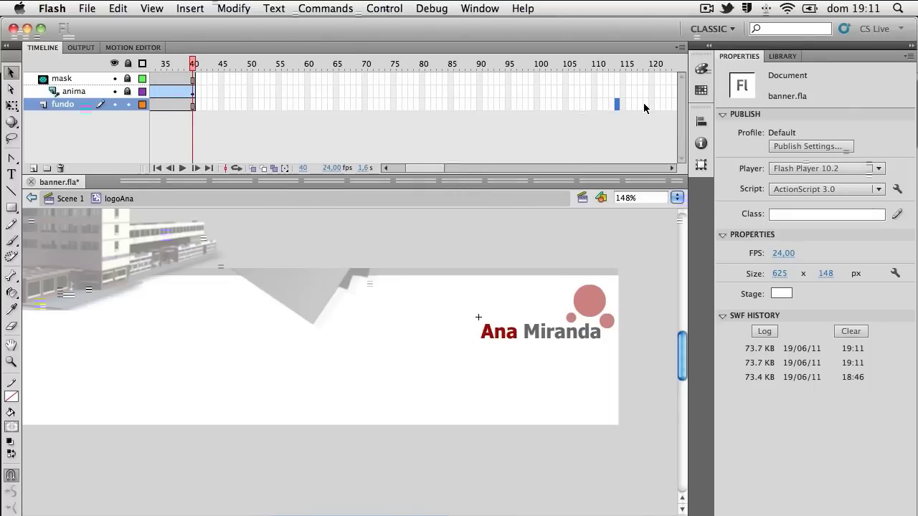
{"action": "key", "text": "XF86KbdBrightnessUp"}
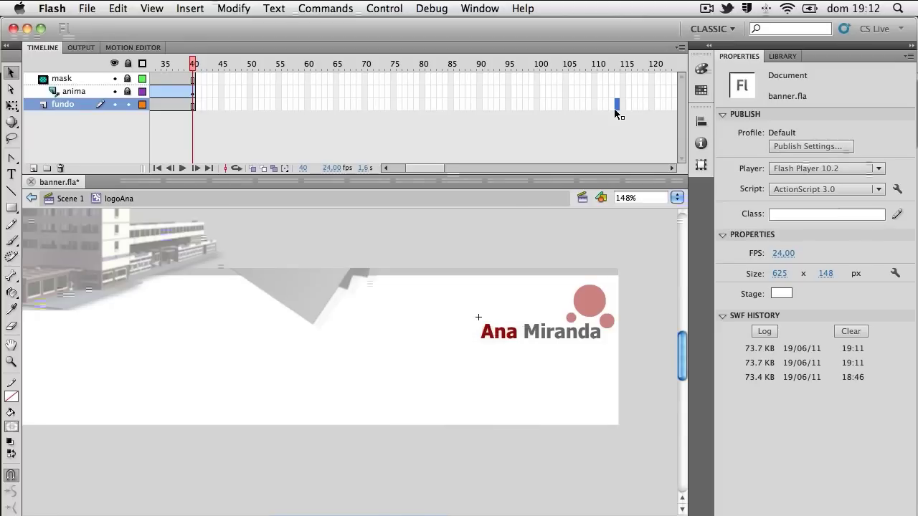
{"action": "key", "text": "F5"}
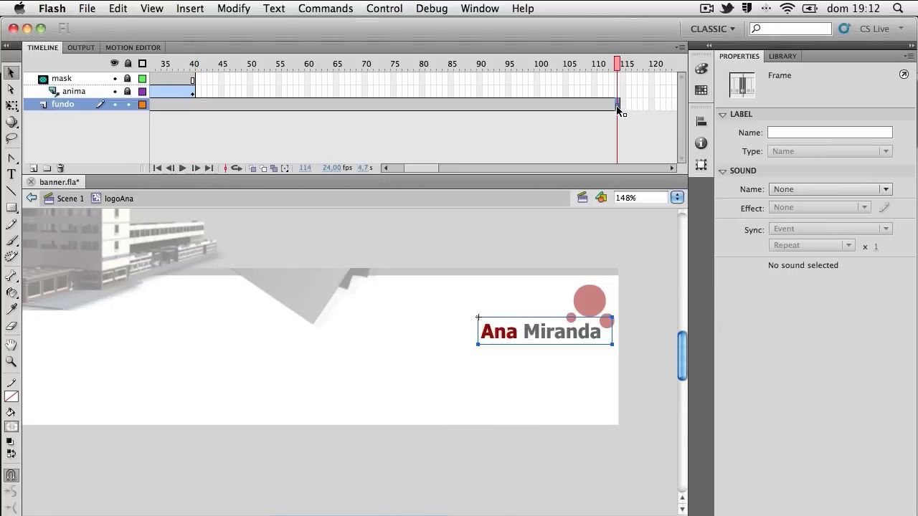
{"action": "scroll", "coordinate": [619, 97], "scroll_direction": "left", "scroll_amount": 3}
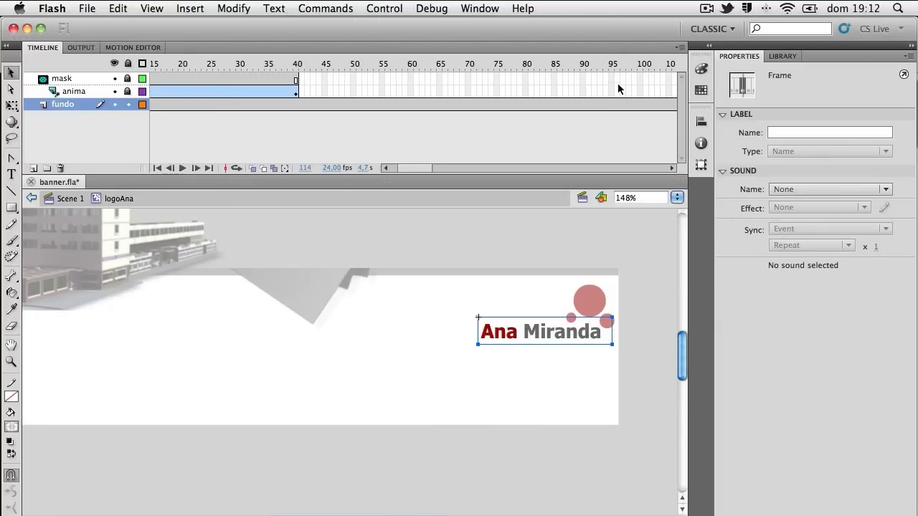
Step: Test the movie with the longer fundo layer, return to Scene 1 and preview the banner once more
{"action": "key", "text": "super+Return"}
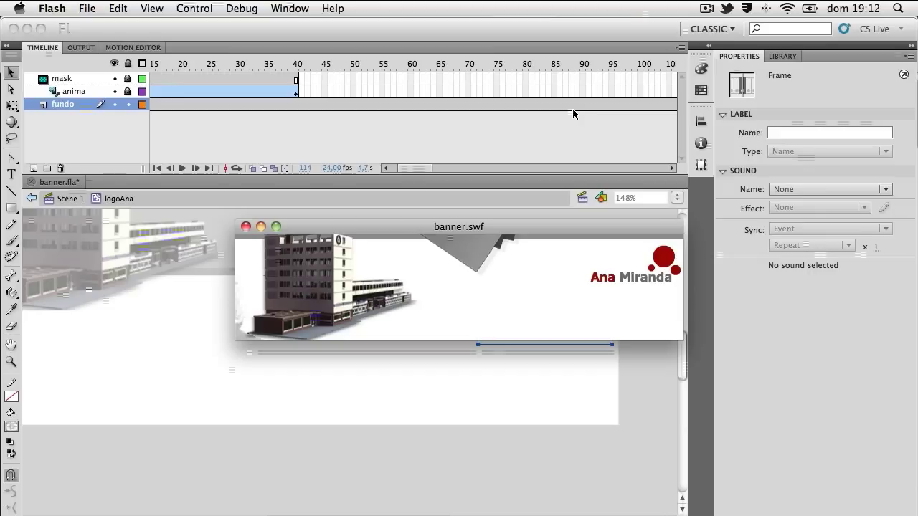
{"action": "left_click", "coordinate": [246, 227]}
{"action": "left_click", "coordinate": [70, 199]}
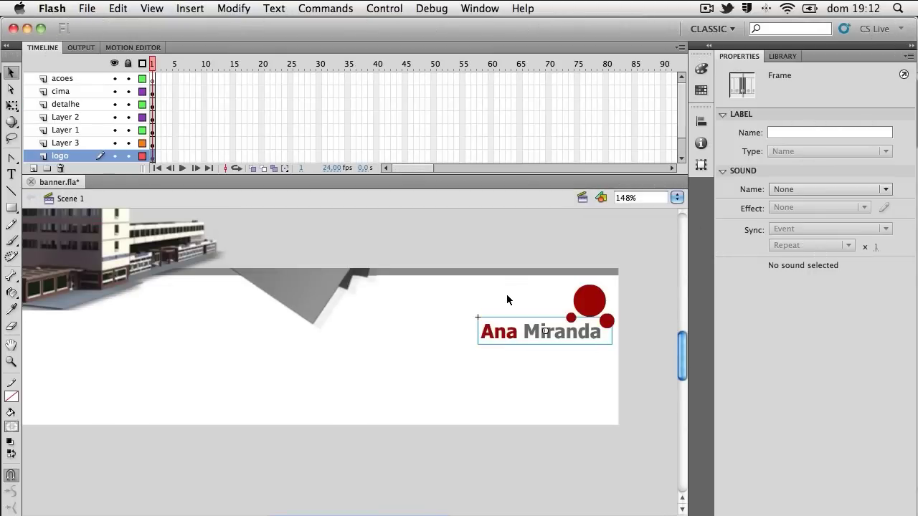
{"action": "key", "text": "super+minus"}
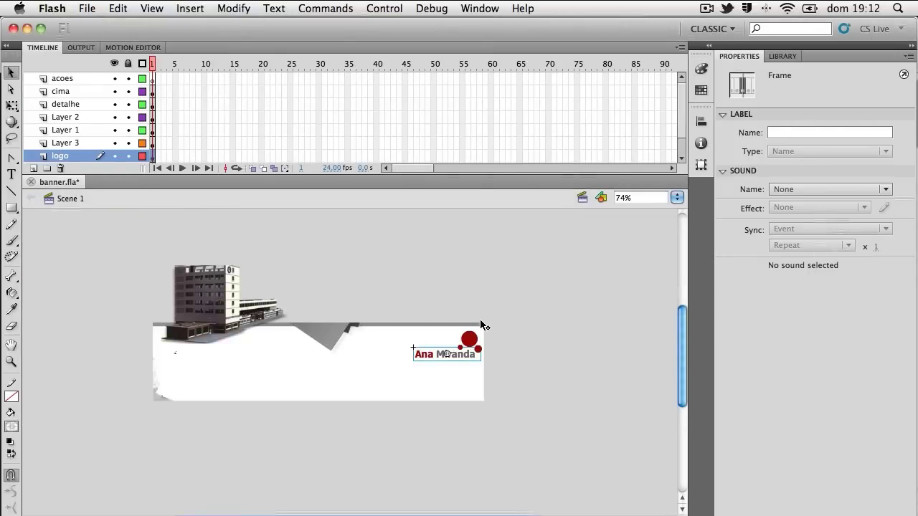
{"action": "key", "text": "super+equal"}
{"action": "key", "text": "super+equal"}
{"action": "key", "text": "super+Return"}
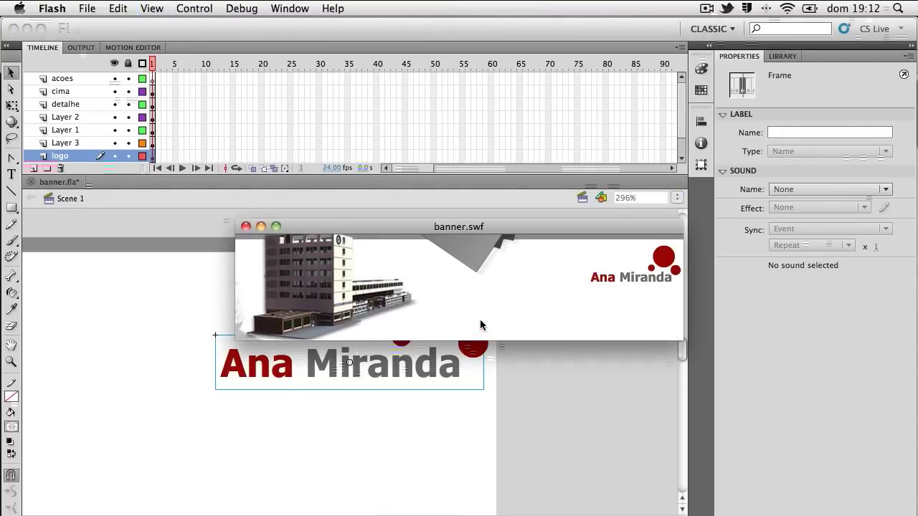
{"action": "left_click", "coordinate": [246, 227]}
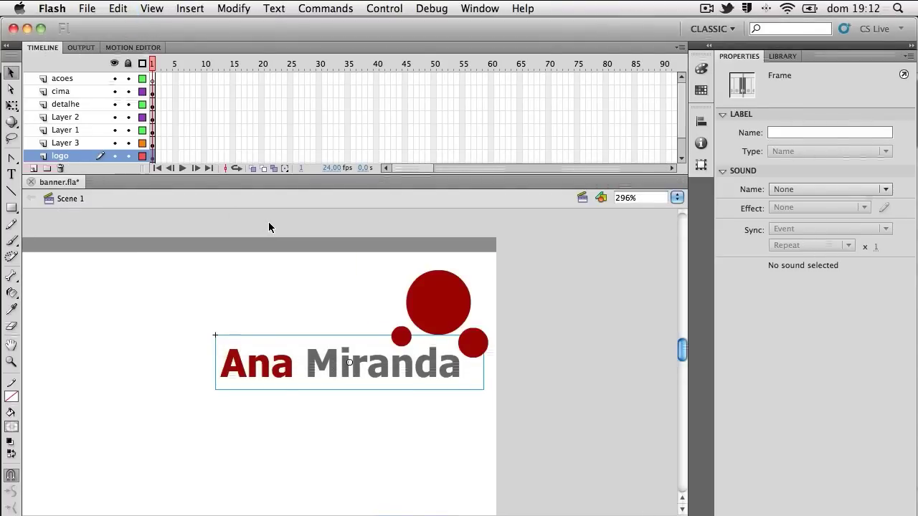